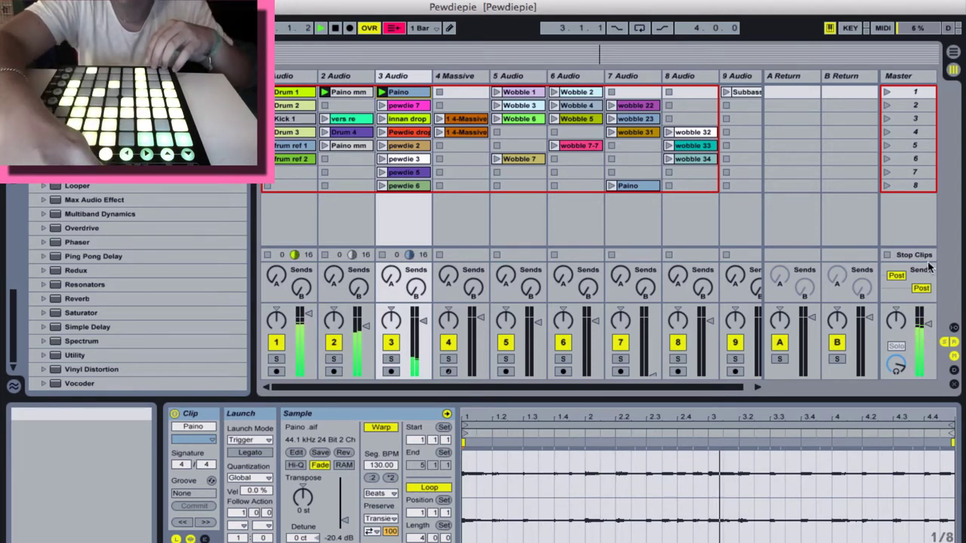
Step: Stop all clips, then toggle MIDI Map Mode on and off to review the Launchpad mappings
left_click(889, 255)
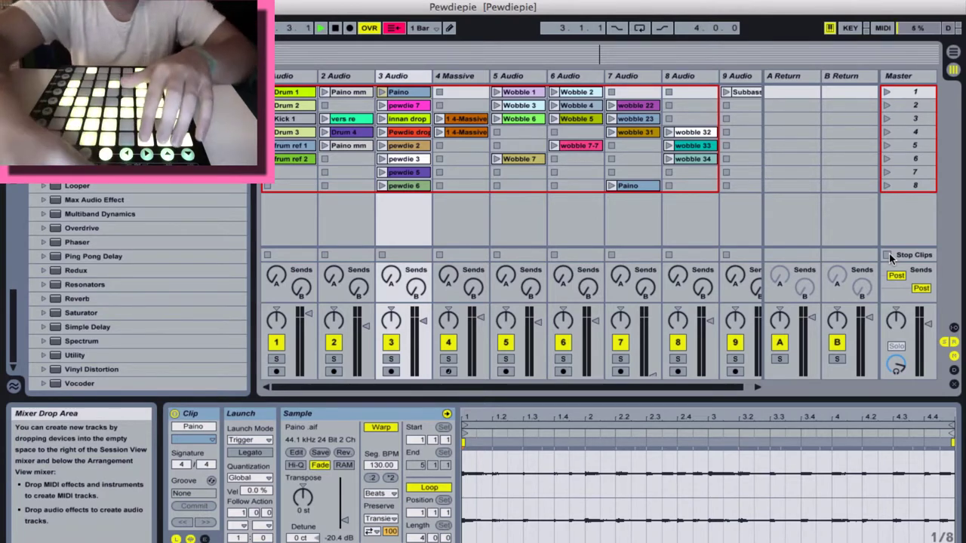
left_click(881, 28)
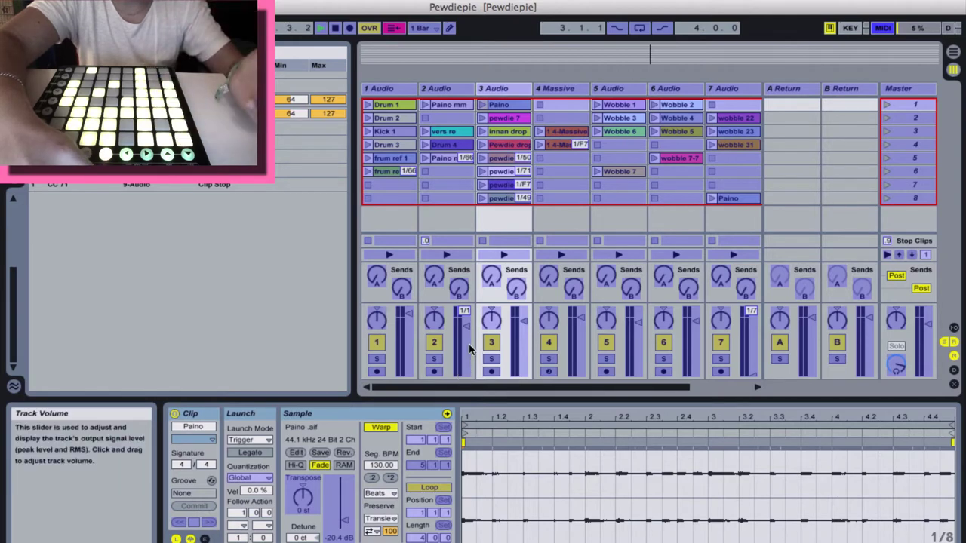
left_click(885, 29)
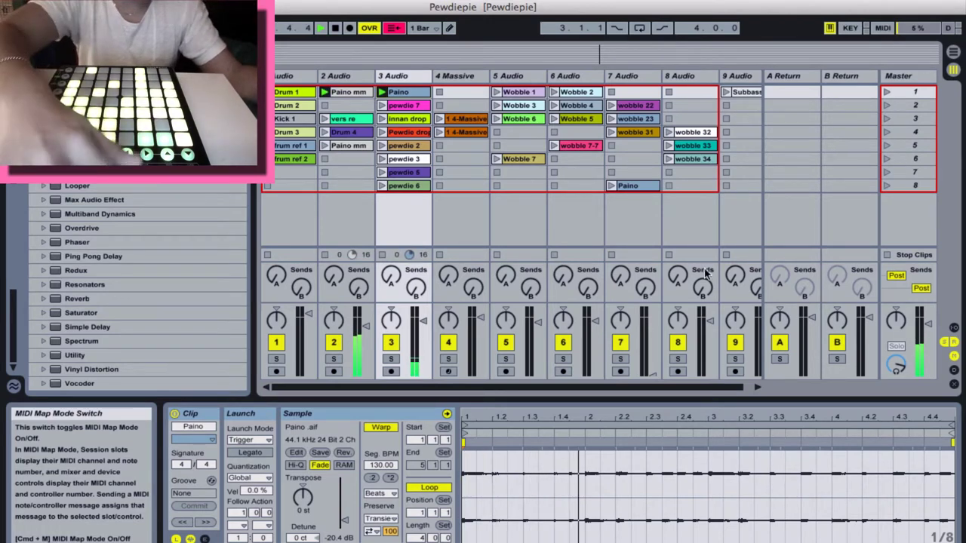
Step: Lower track 2's volume fader during playback and stop the playing clips in tracks 2 and 3
left_click_drag(359, 347, 359, 375)
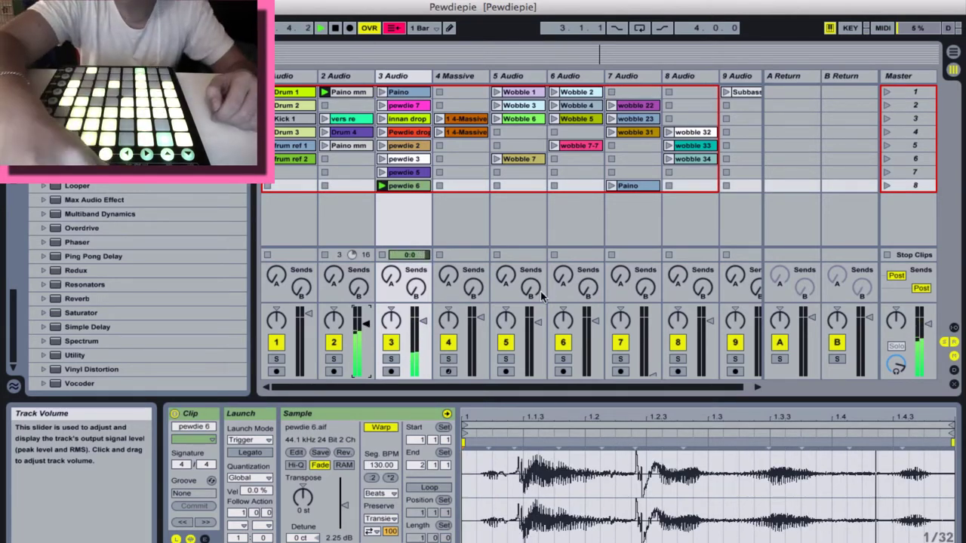
left_click(889, 255)
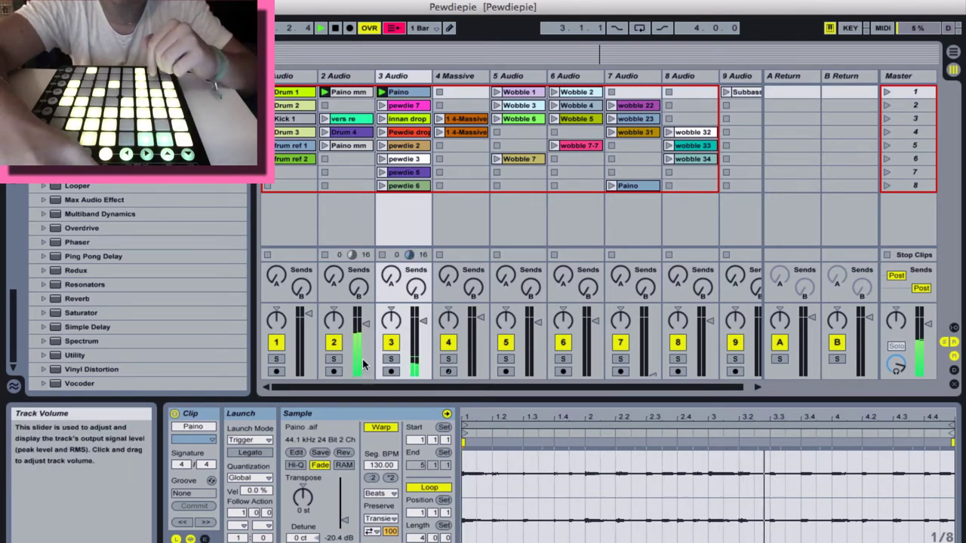
mouse_move(363, 319)
left_mouse_down()
mouse_move(365, 352)
mouse_move(365, 326)
left_mouse_up()
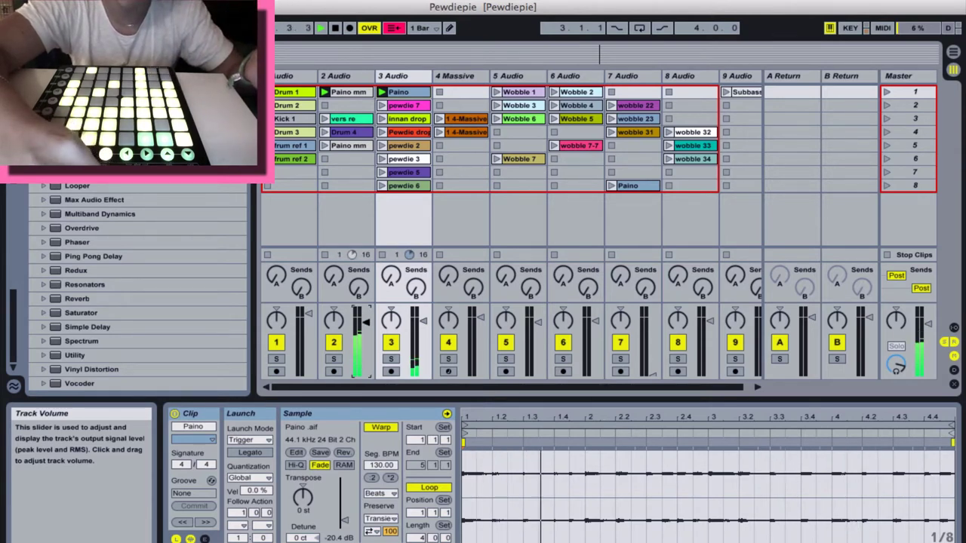
left_click(889, 255)
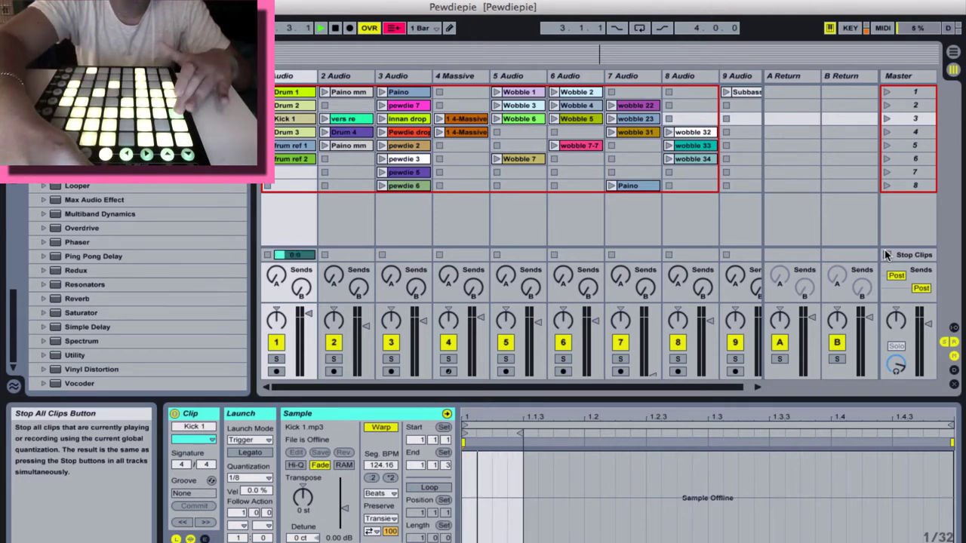
Step: Select the Kick 1 clip to view its details
left_click(292, 120)
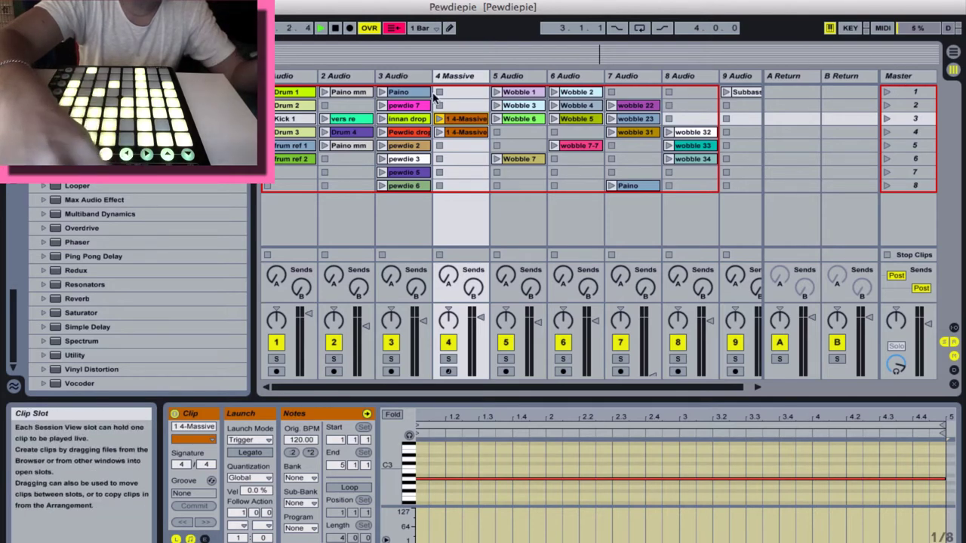
Step: Show the Massive synth device on track 4
left_click(457, 75)
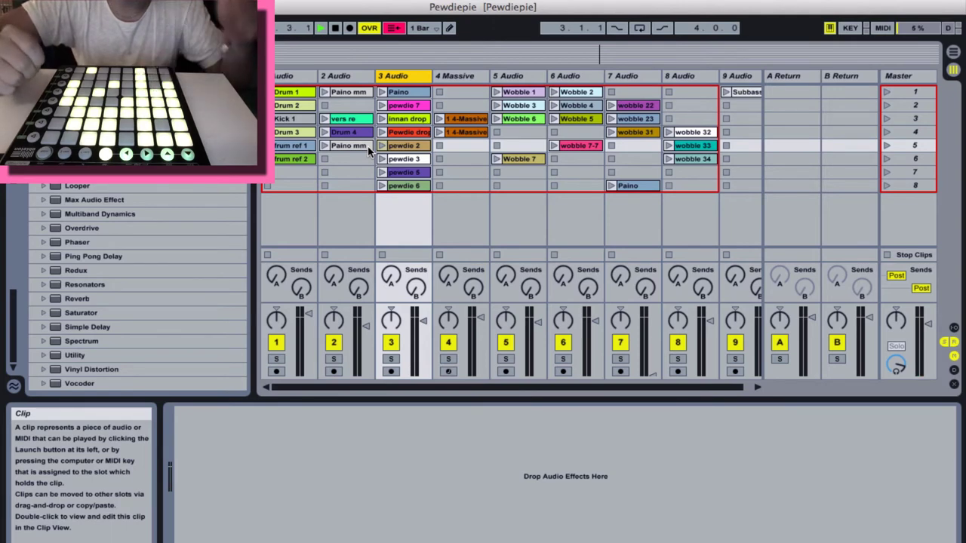
Step: Toggle MIDI Map Mode on and off, then show the frum ref 1 and Paino mm clips
left_click(876, 26)
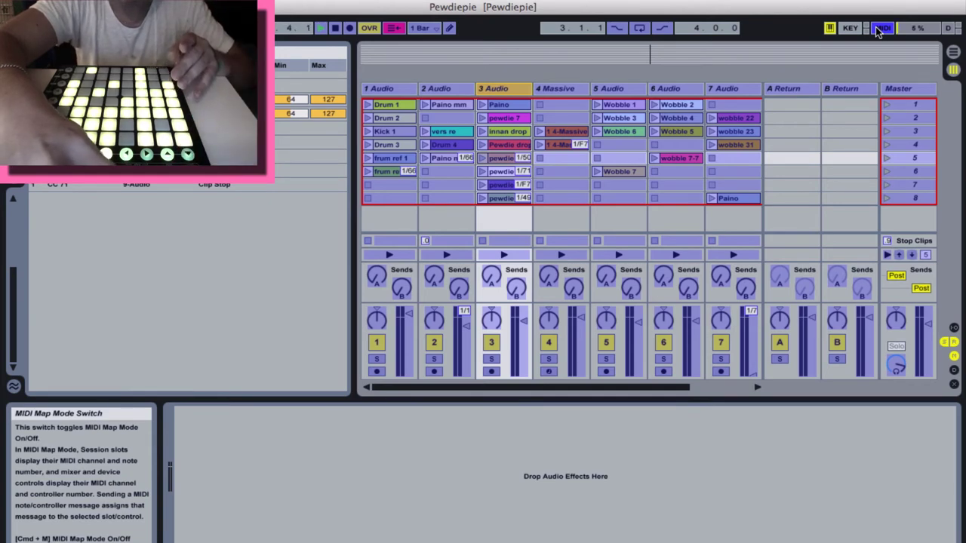
left_click(876, 26)
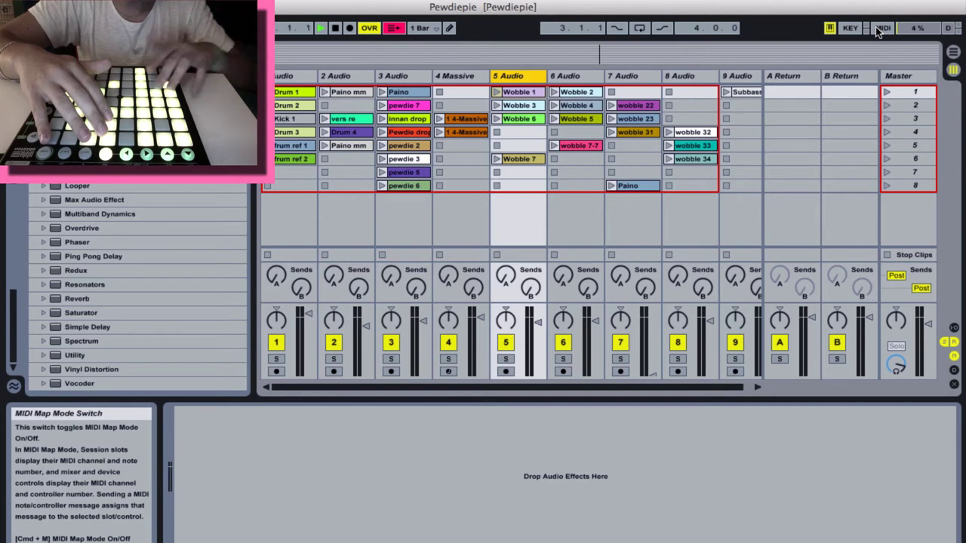
left_click(289, 147)
left_click(289, 147)
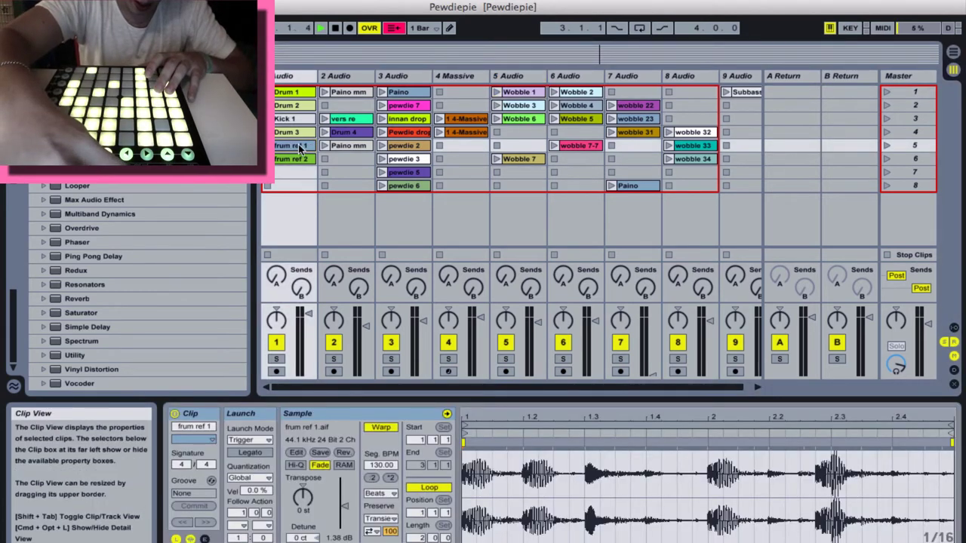
left_click(354, 146)
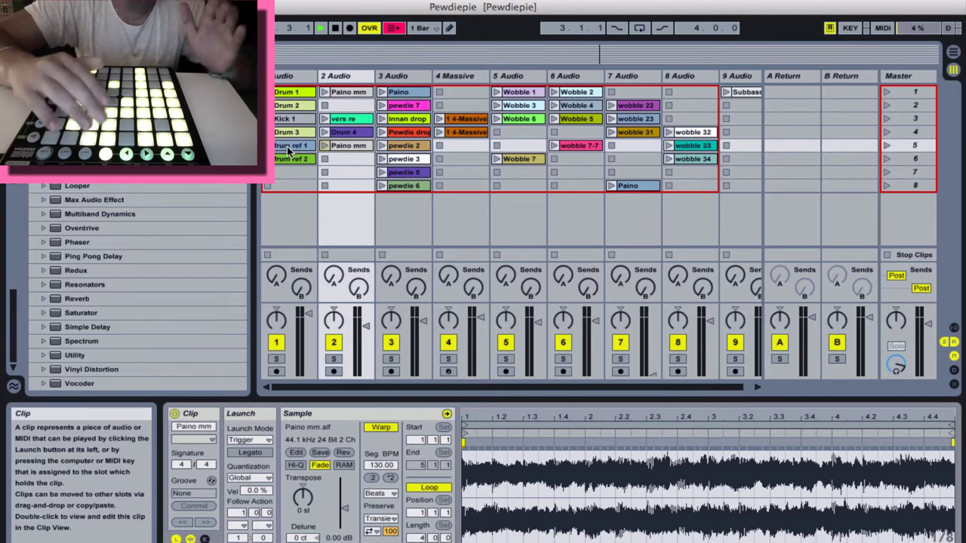
left_click(519, 92)
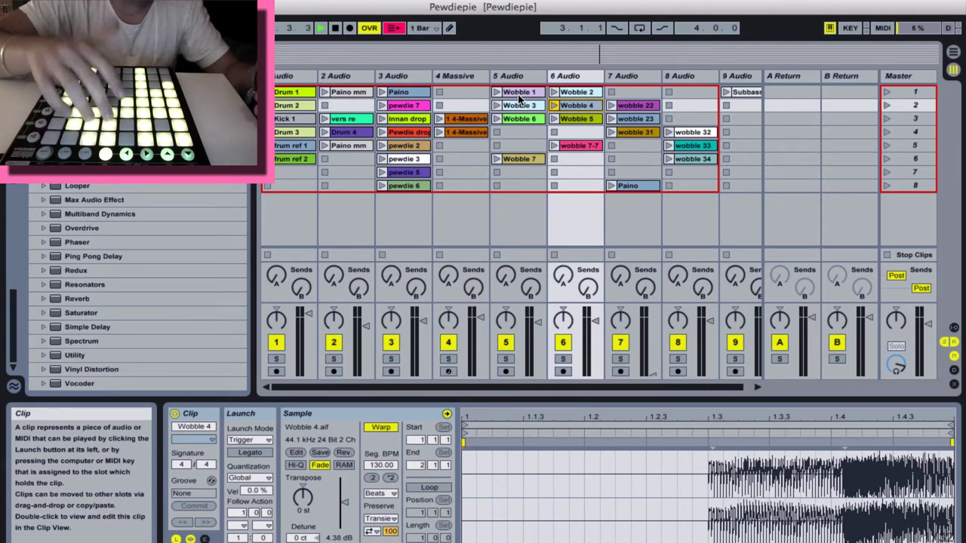
left_click(519, 97)
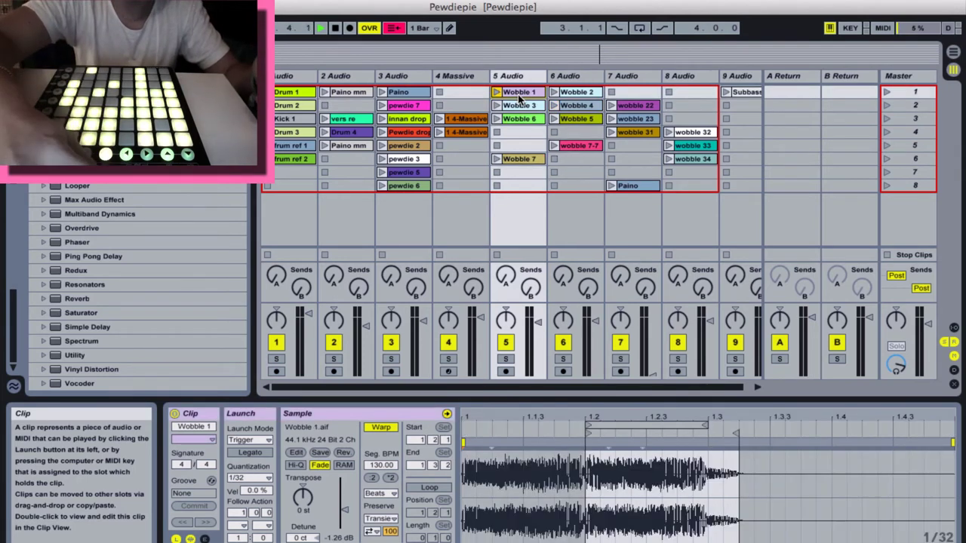
left_click(566, 92)
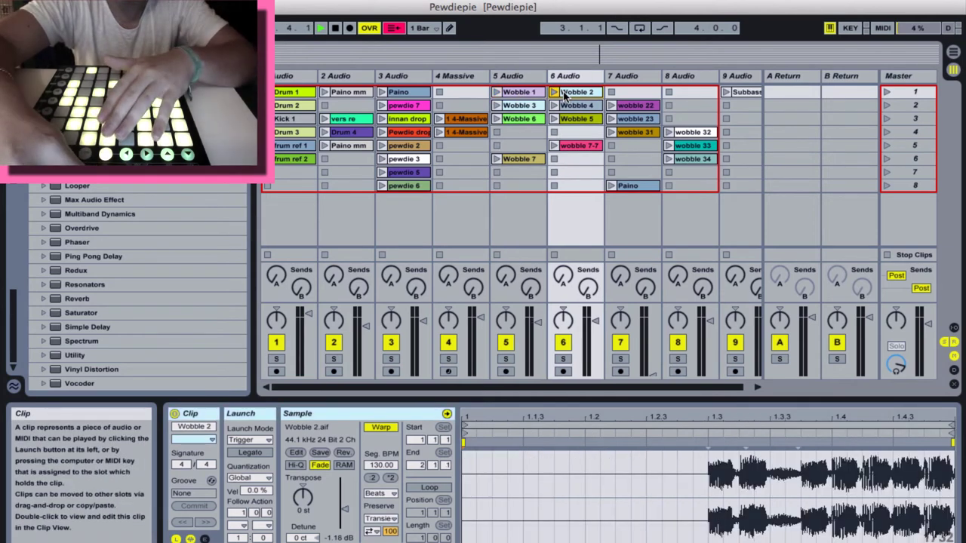
left_click(521, 106)
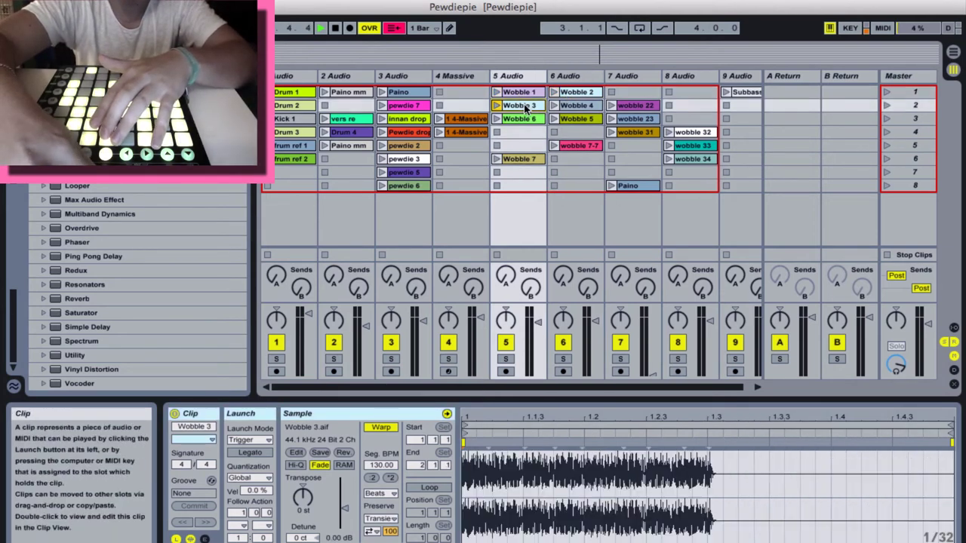
left_click(572, 106)
left_click(526, 121)
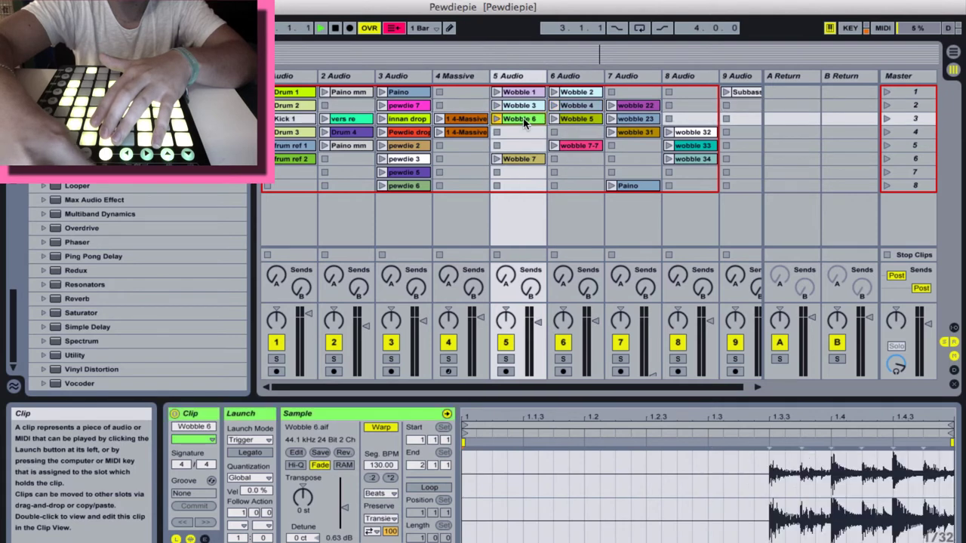
left_click(568, 120)
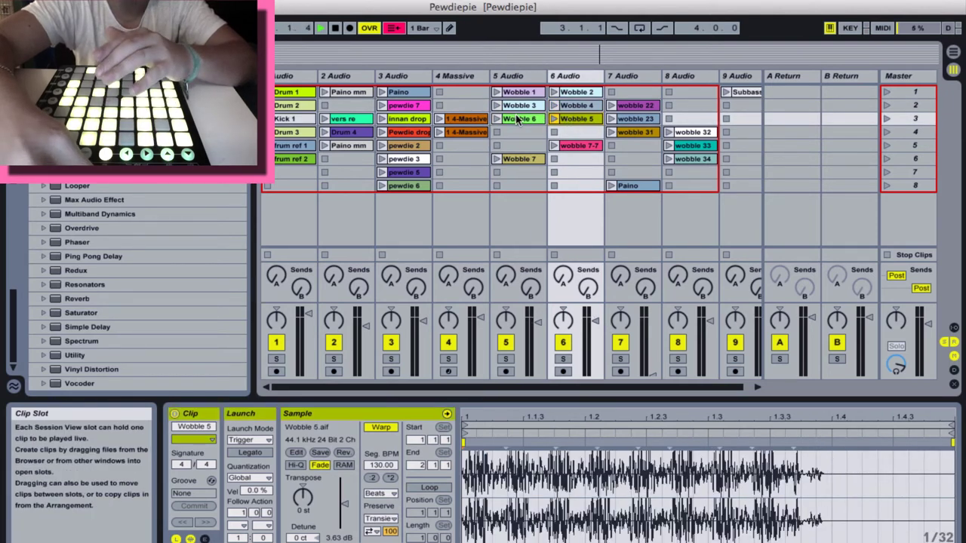
left_click(586, 147)
left_click(520, 160)
left_click(570, 144)
left_click(521, 159)
left_click(575, 146)
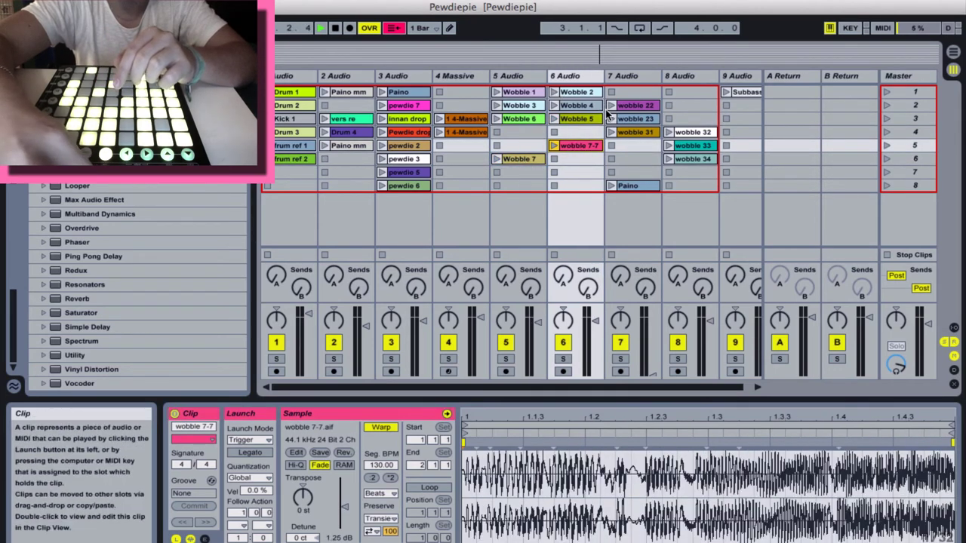
left_click(579, 107)
left_click(631, 106)
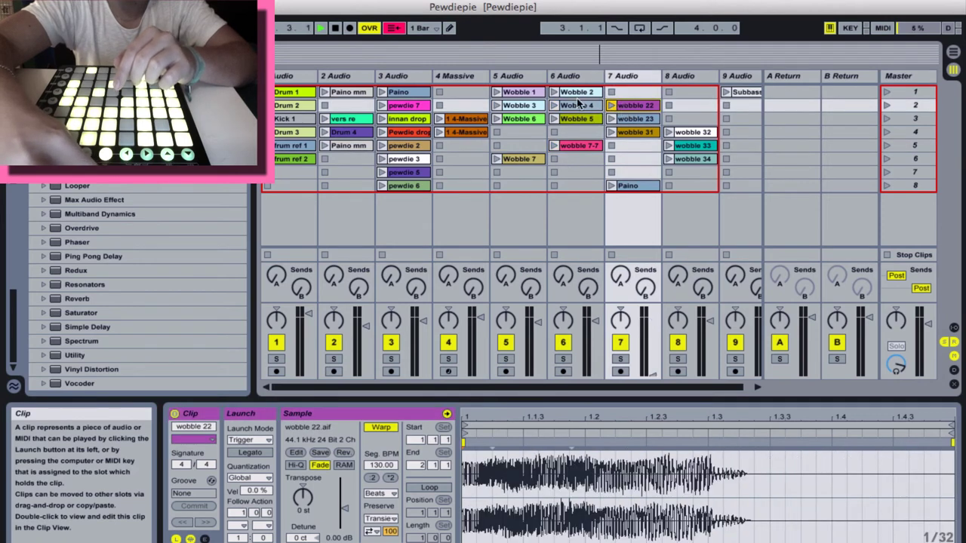
left_click(577, 103)
left_click(623, 120)
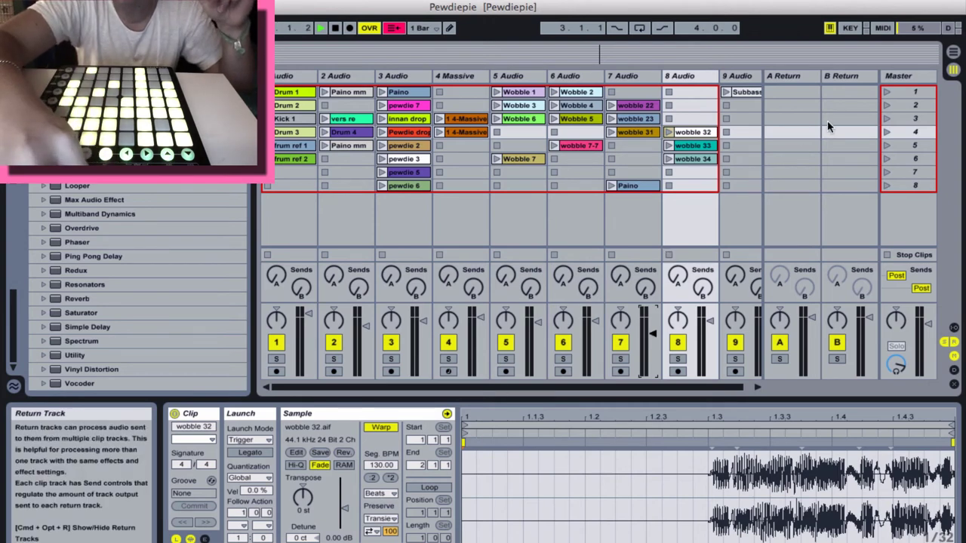
Step: Turn on MIDI Map Mode with the MIDI button in the control bar
left_click(881, 30)
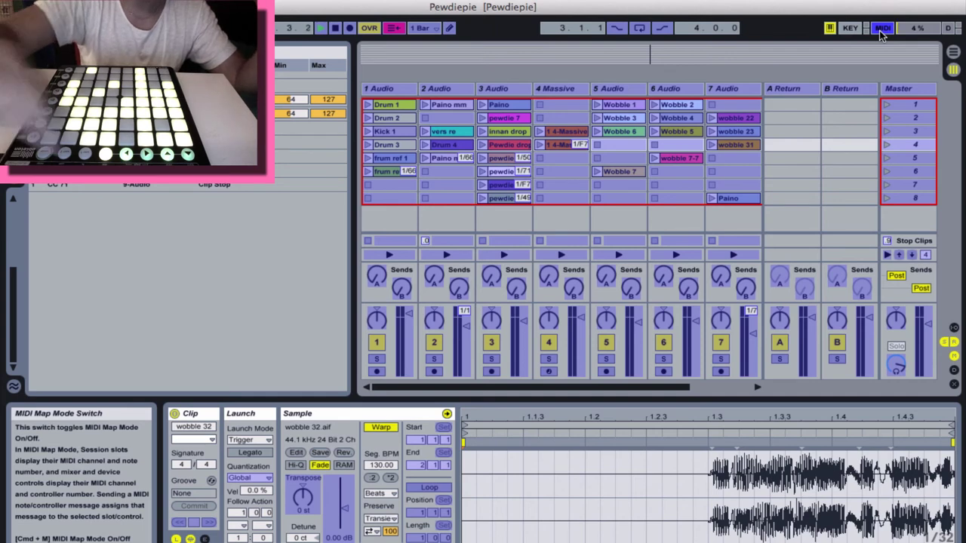
Step: Turn MIDI Map Mode off with the MIDI button
left_click(882, 28)
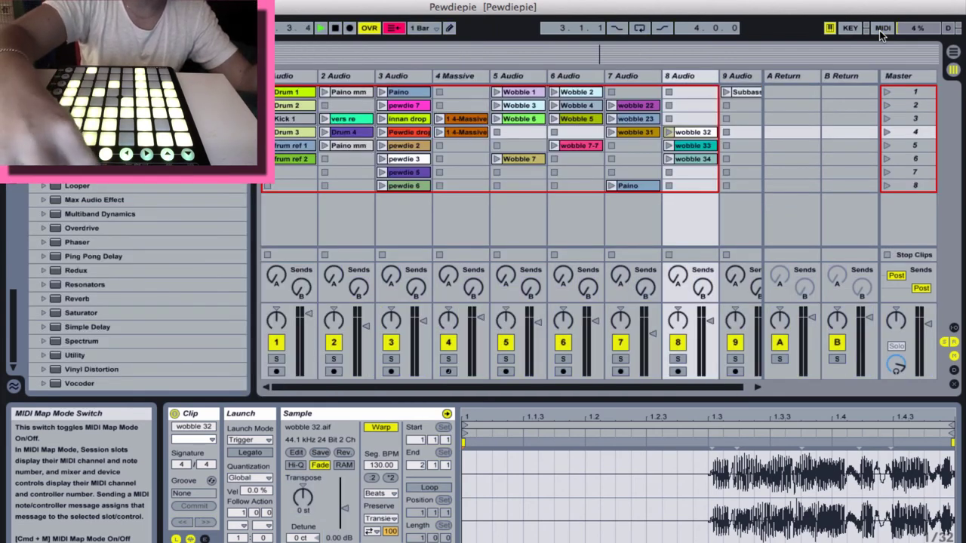